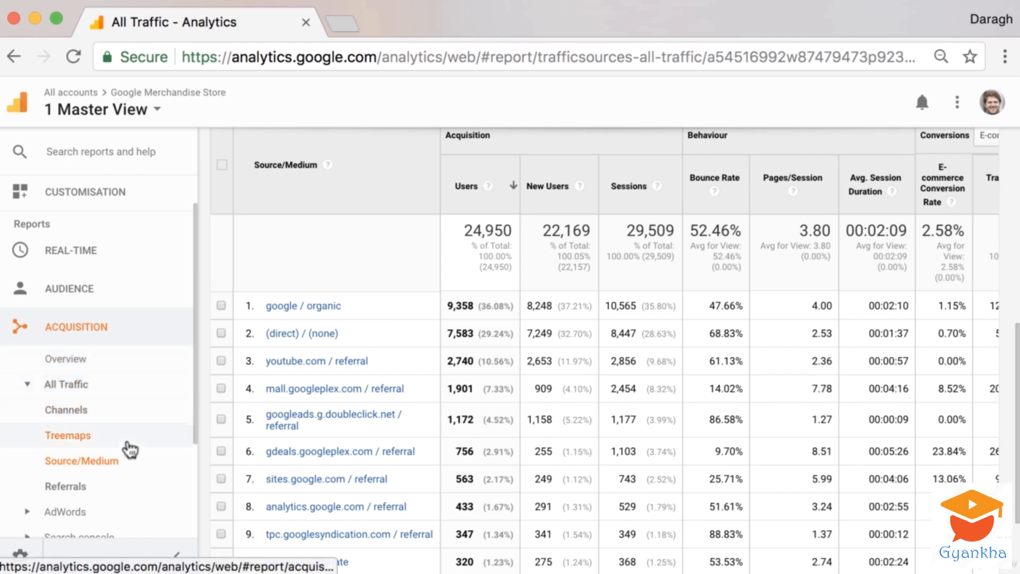
# Open the Source/Medium traffic report and review its table of sources and metrics.
pyautogui.scroll(-2, 114, 446)
pyautogui.click(114, 430)
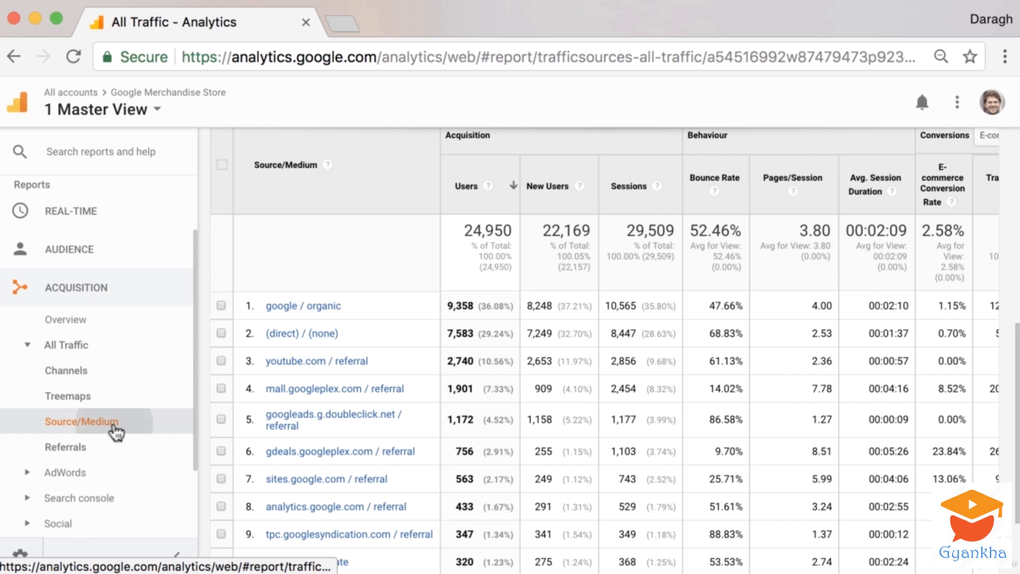
pyautogui.scroll(-1, 388, 369)
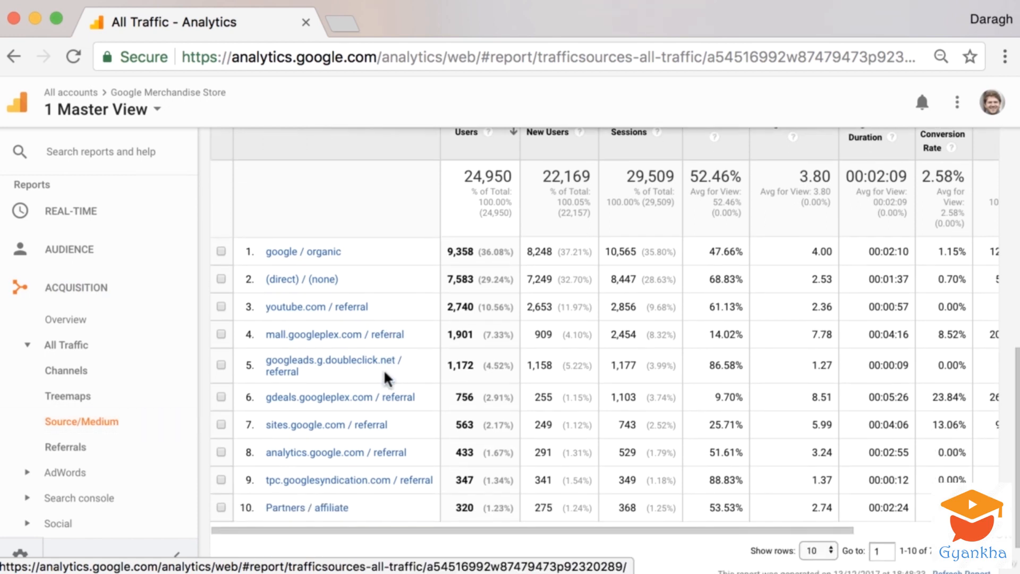
pyautogui.scroll(2, 383, 369)
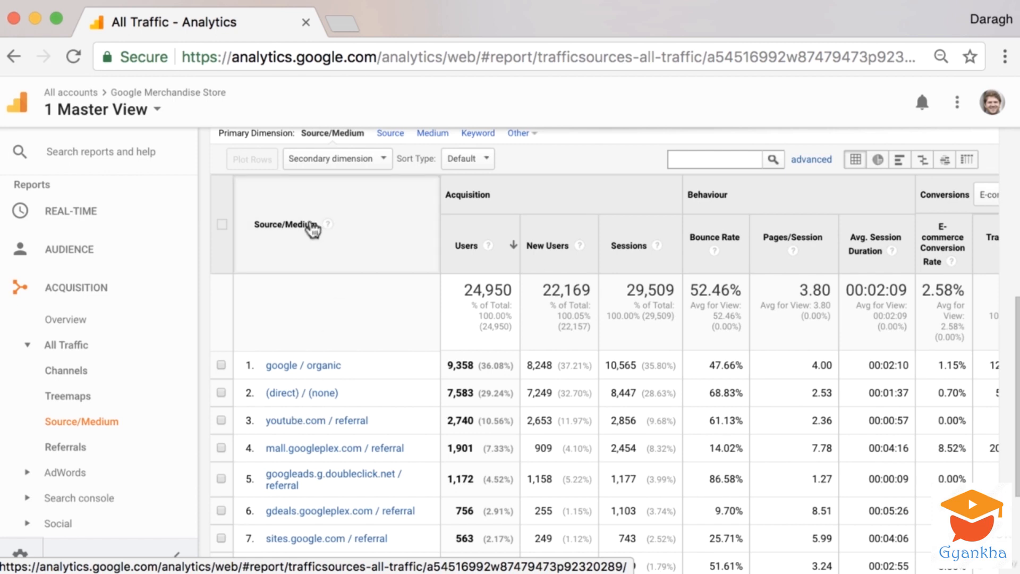
pyautogui.scroll(1, 346, 333)
pyautogui.hscroll(1, 346, 333)
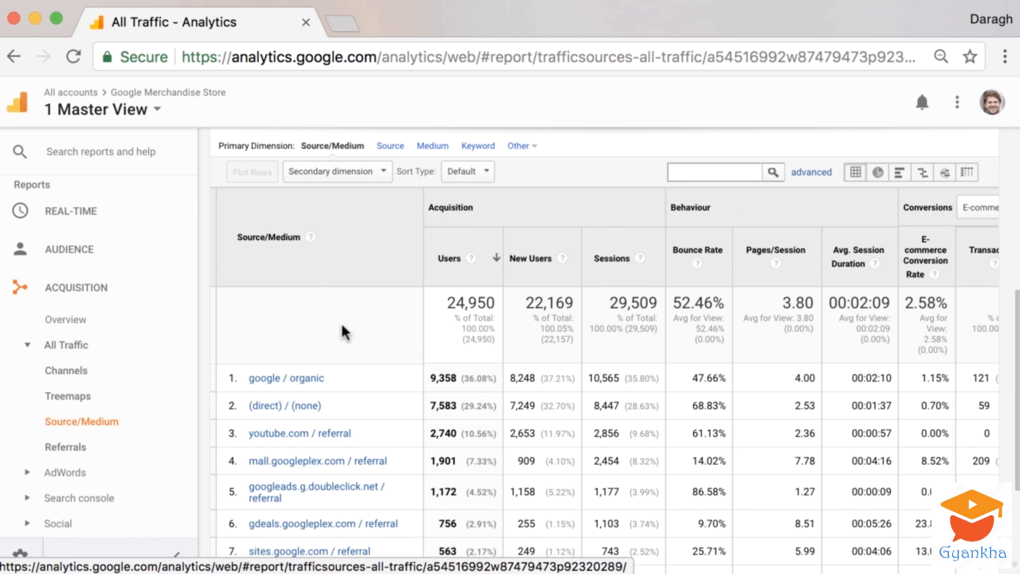
pyautogui.scroll(-1, 346, 333)
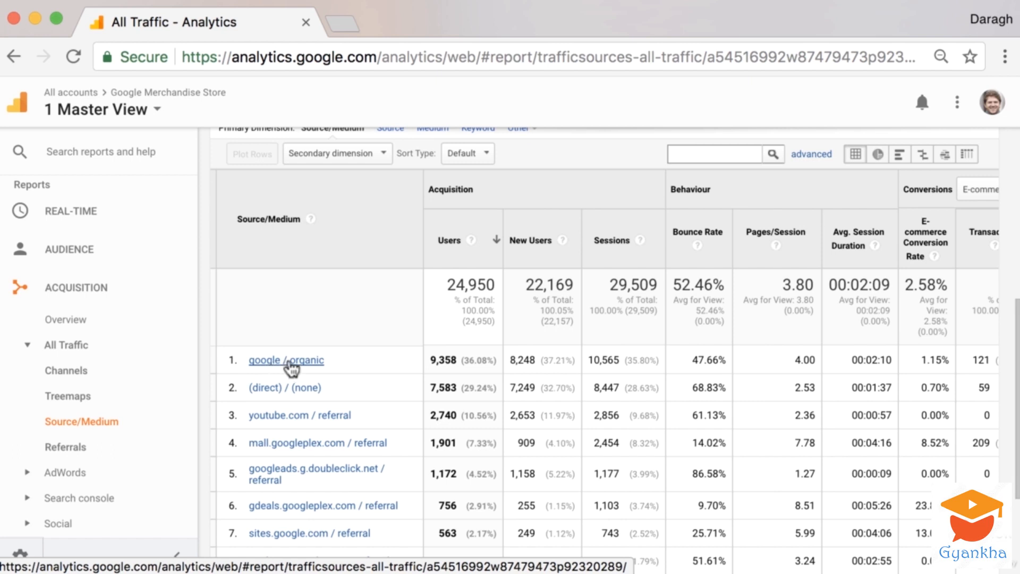
pyautogui.scroll(-5, 342, 365)
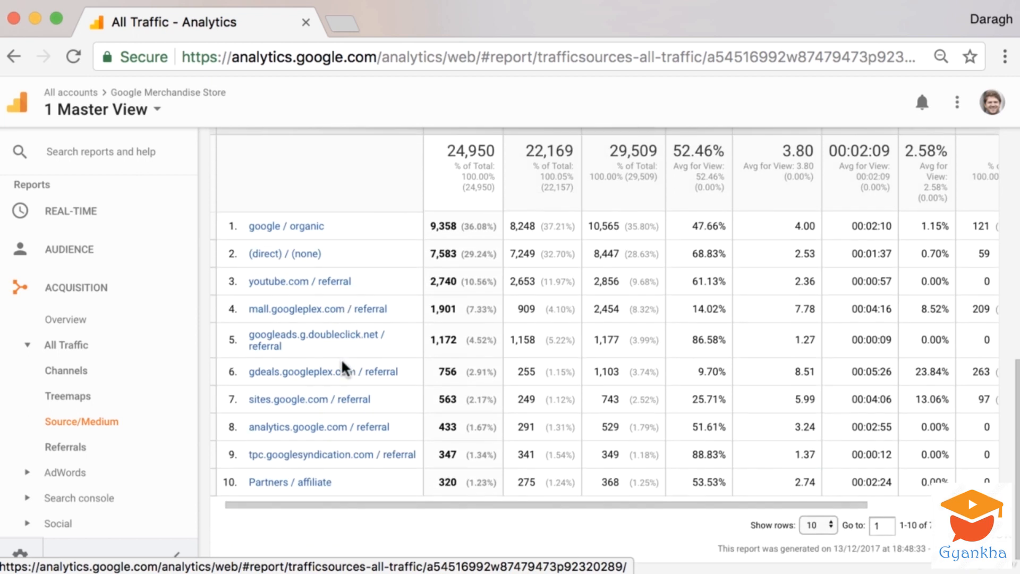
# Set the report table to show 25 rows.
pyautogui.click(818, 531)
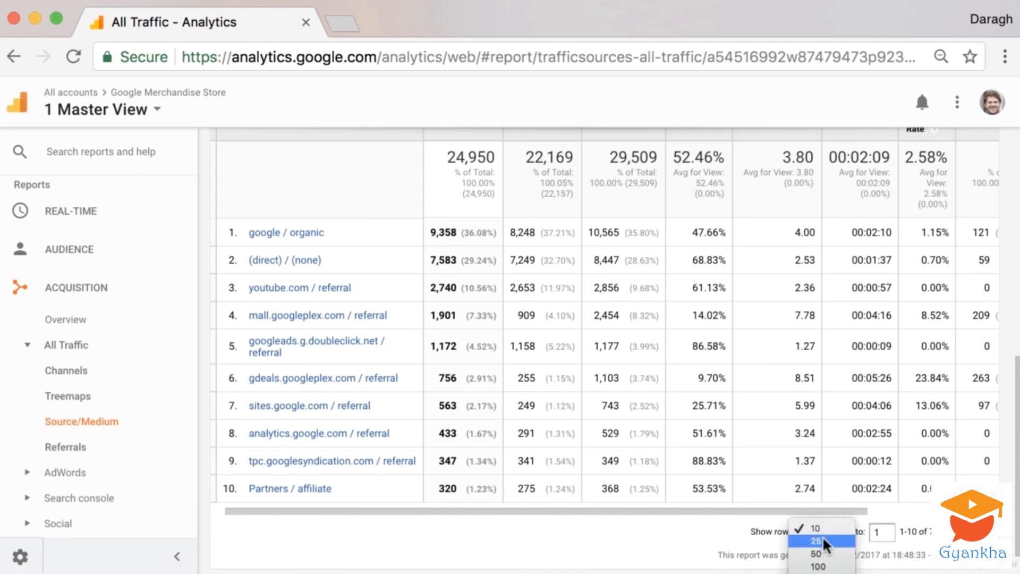
pyautogui.click(815, 542)
pyautogui.scroll(-1, 428, 412)
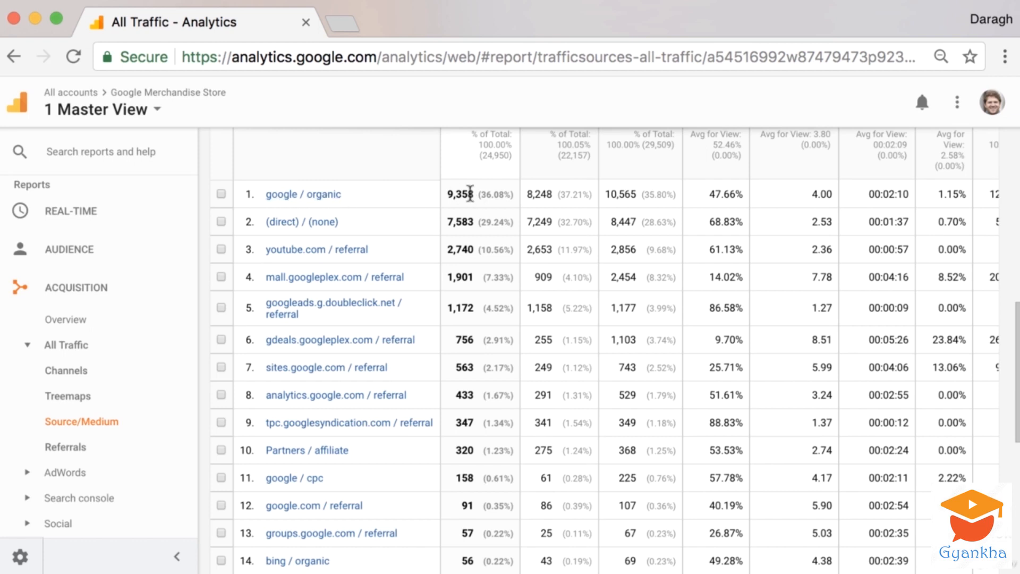
# Examine the Users share percentages for the top traffic sources.
pyautogui.scroll(2, 475, 198)
pyautogui.moveTo(485, 251); pyautogui.dragTo(504, 248)
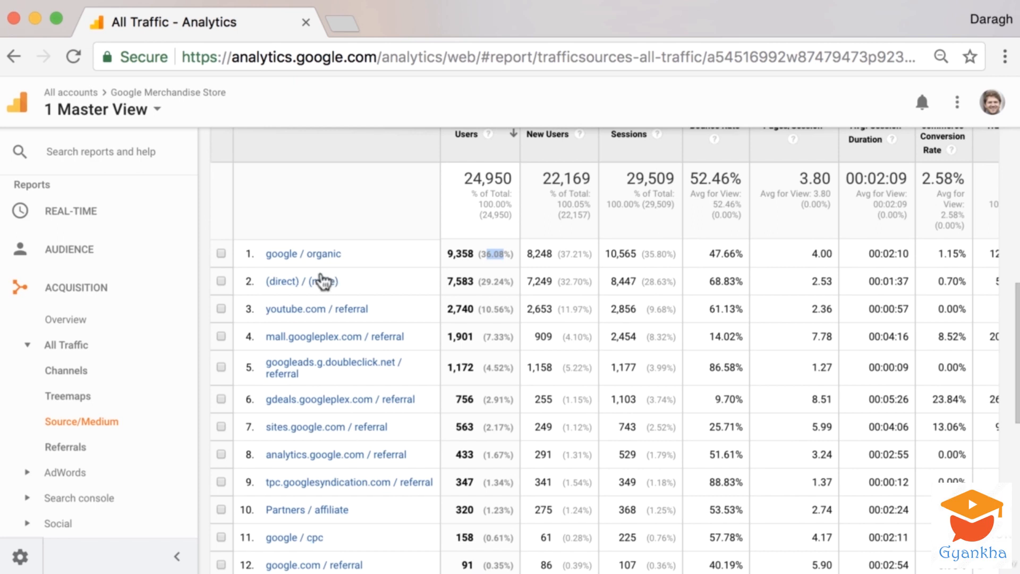
pyautogui.scroll(2, 325, 282)
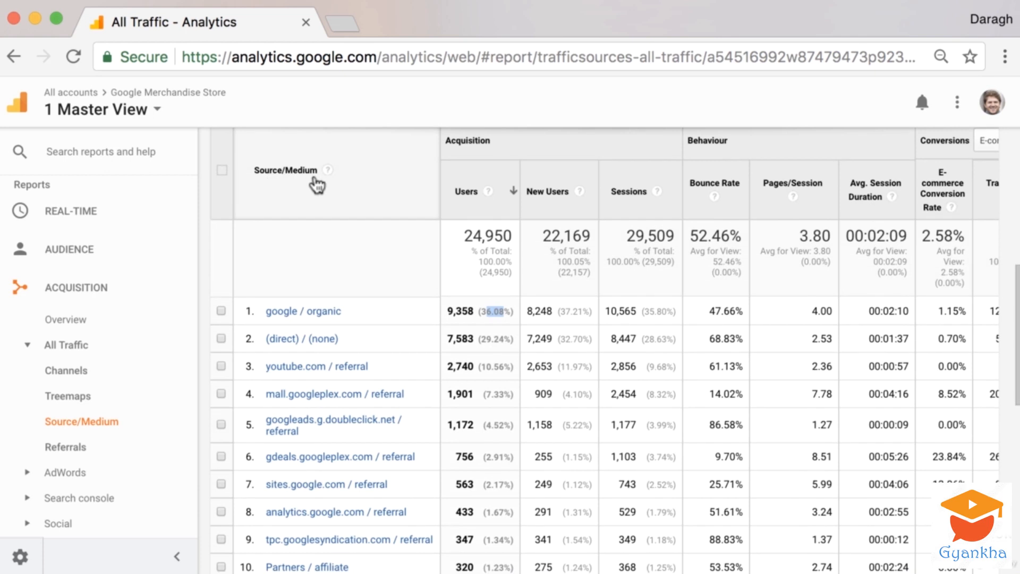
pyautogui.click(345, 272)
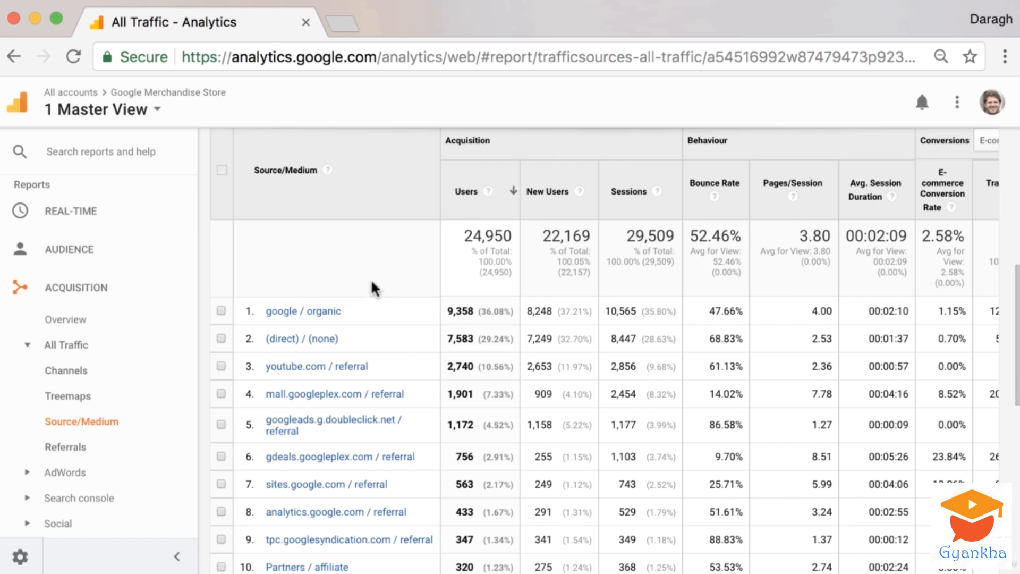
pyautogui.scroll(2, 373, 287)
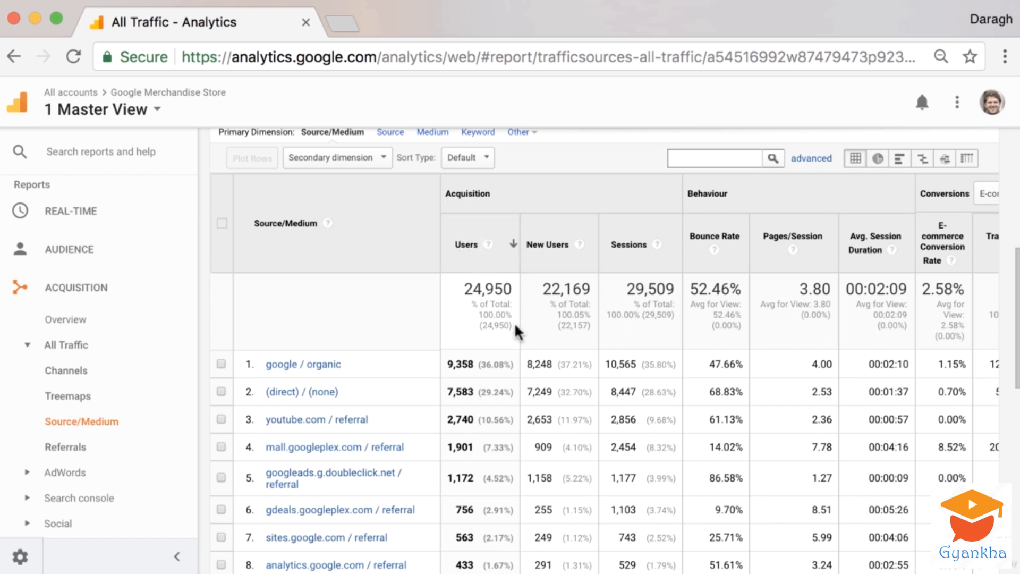
pyautogui.scroll(-2, 420, 370)
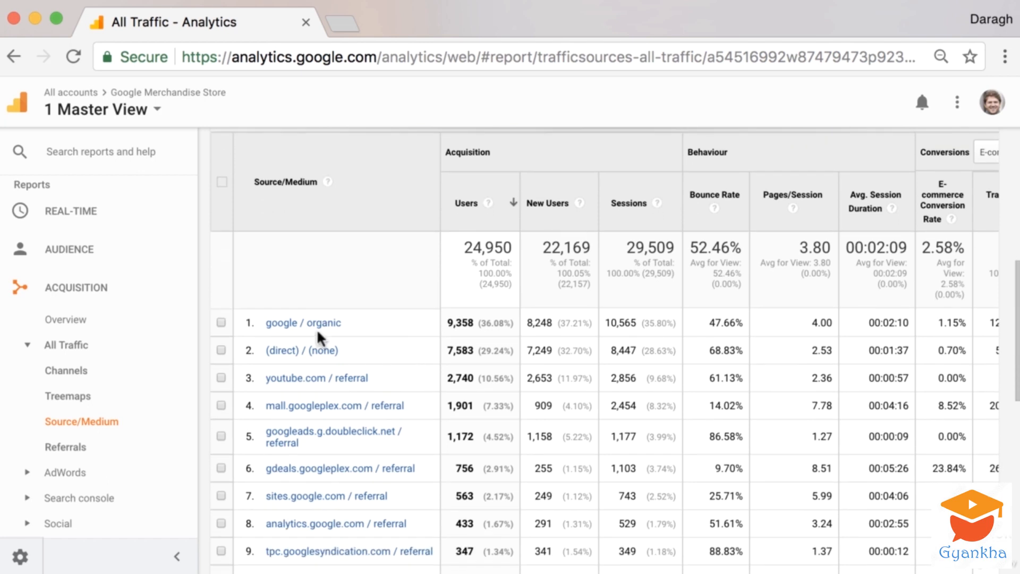
pyautogui.moveTo(483, 325); pyautogui.dragTo(509, 322)
# Switch the table to comparison view and compare Bounce Rate against the site average.
pyautogui.hotkey('ctrl', '-')
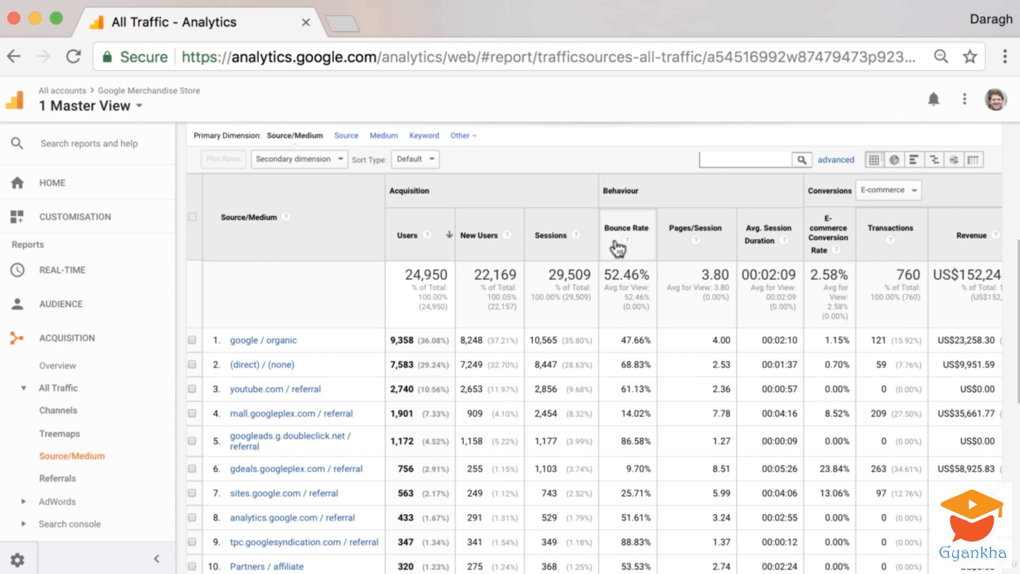
pyautogui.click(934, 161)
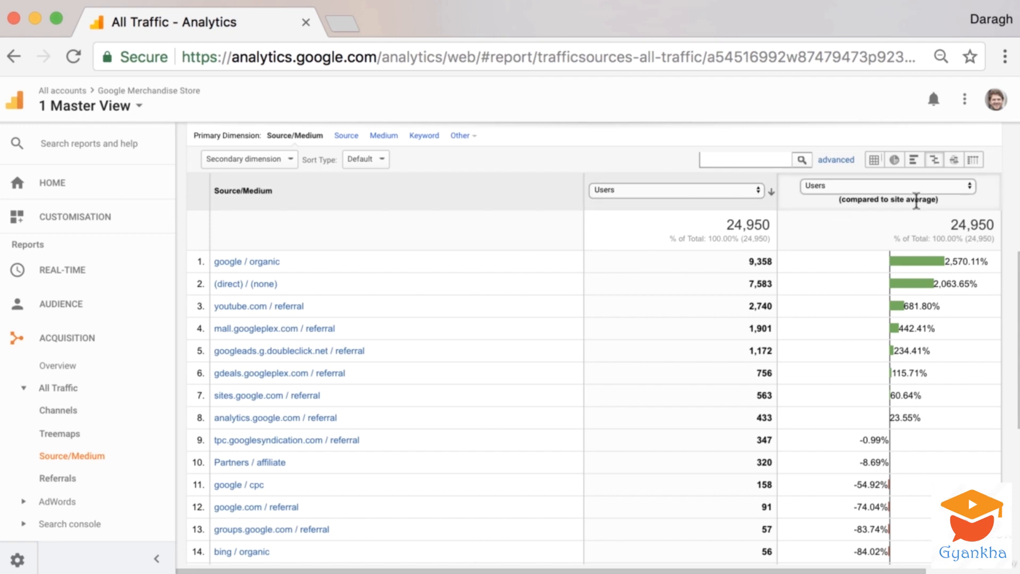
pyautogui.click(934, 189)
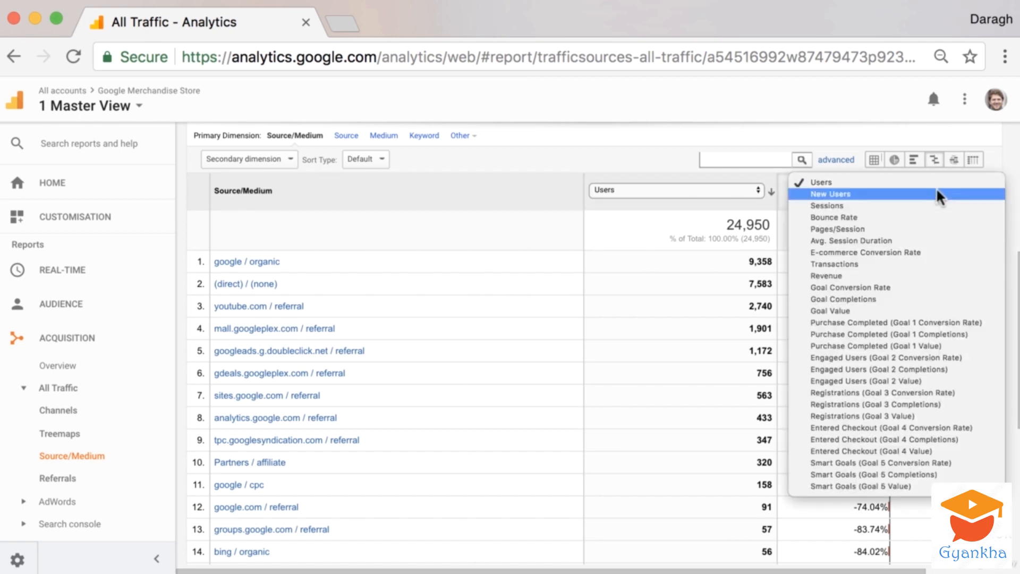
pyautogui.click(929, 219)
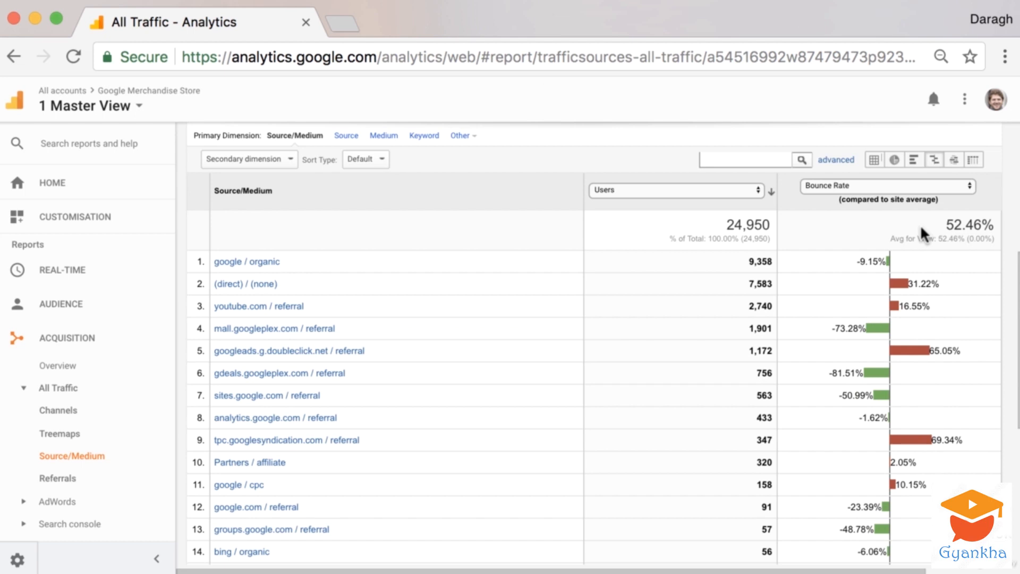
# Examine the Bounce Rate comparison bars for each source/medium row.
pyautogui.scroll(-1, 887, 299)
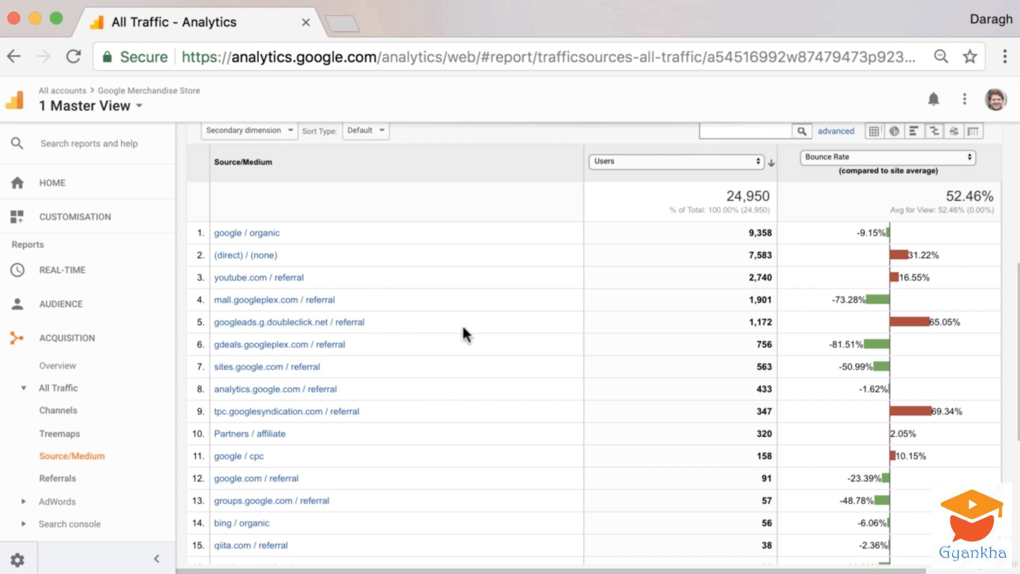
pyautogui.moveTo(931, 319); pyautogui.dragTo(963, 319)
pyautogui.click(963, 319)
pyautogui.moveTo(856, 231); pyautogui.dragTo(876, 230)
pyautogui.click(838, 234)
pyautogui.moveTo(861, 232); pyautogui.dragTo(877, 232)
pyautogui.scroll(1, 864, 234)
pyautogui.scroll(1, 864, 234)
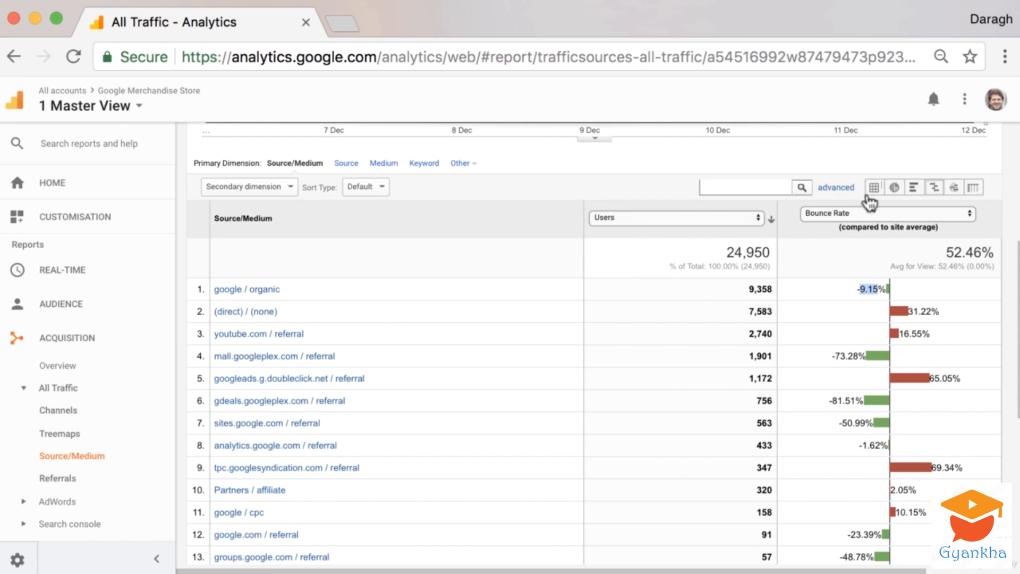
# Switch the table back to the standard data view and examine the Revenue column.
pyautogui.click(873, 190)
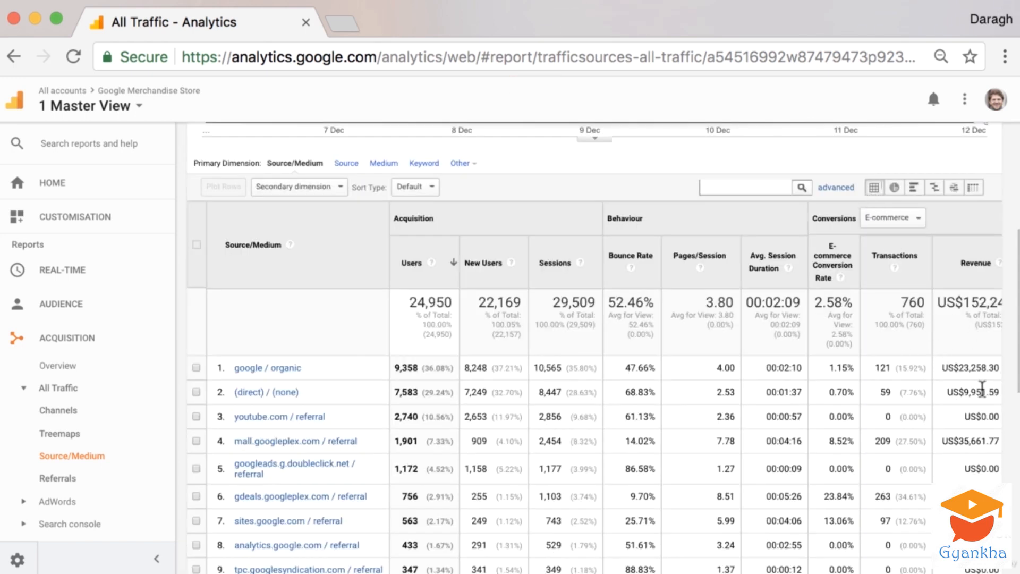
pyautogui.scroll(-1, 979, 387)
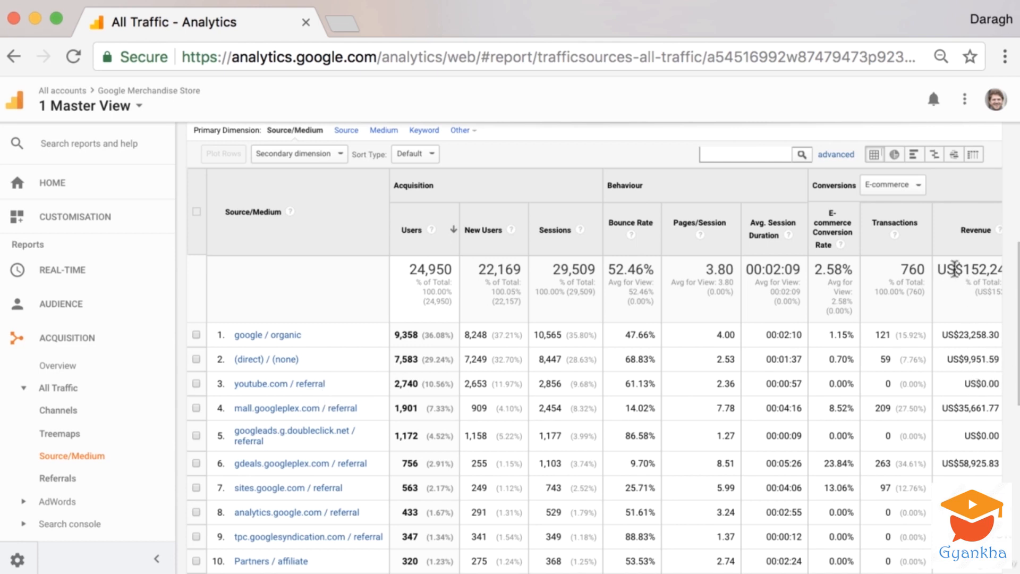
pyautogui.moveTo(955, 269); pyautogui.dragTo(995, 270)
pyautogui.click(946, 302)
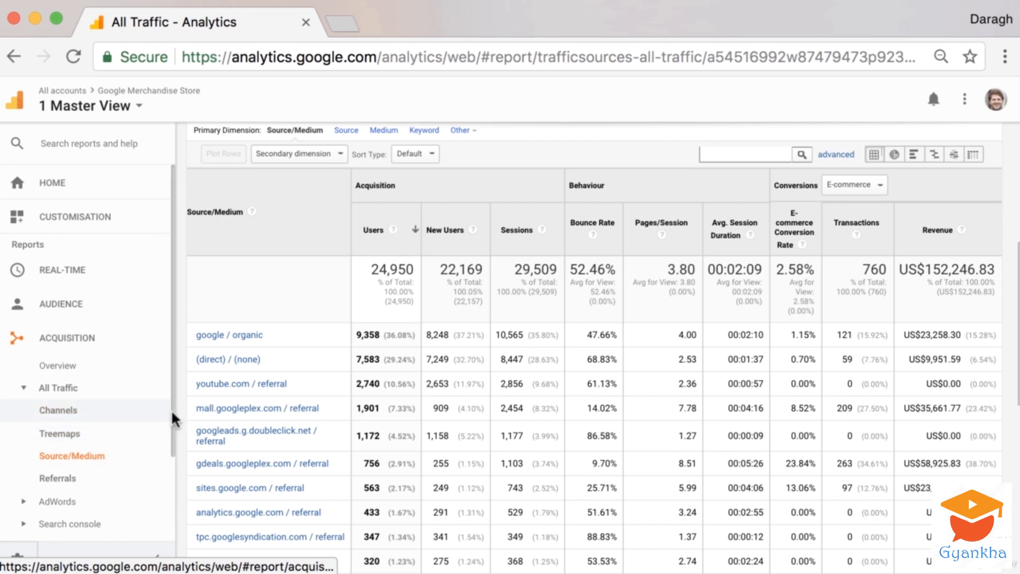
pyautogui.scroll(-3, 171, 441)
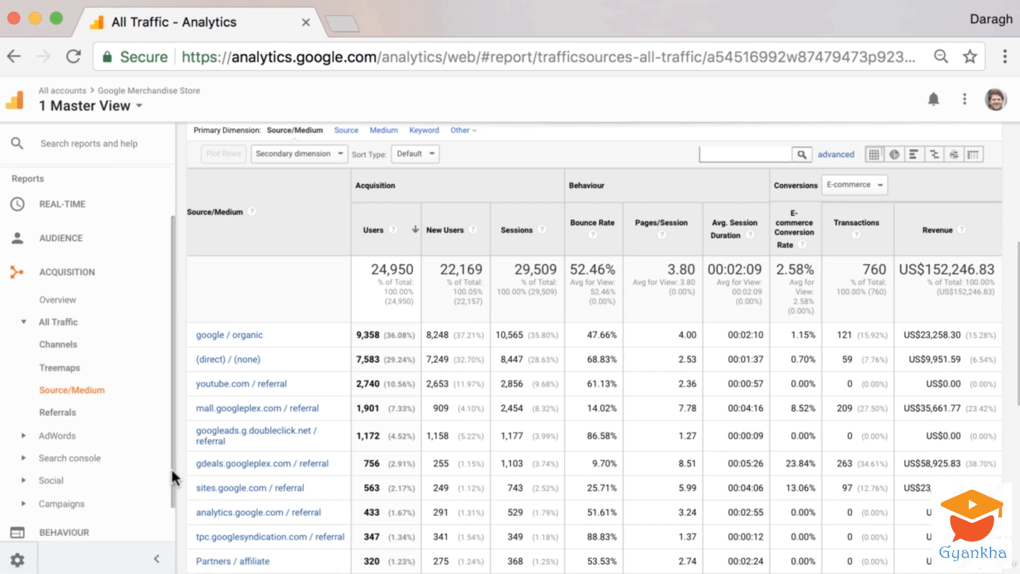
# Open the Referrals report and drill into youtube.com to view its referral paths.
pyautogui.click(77, 402)
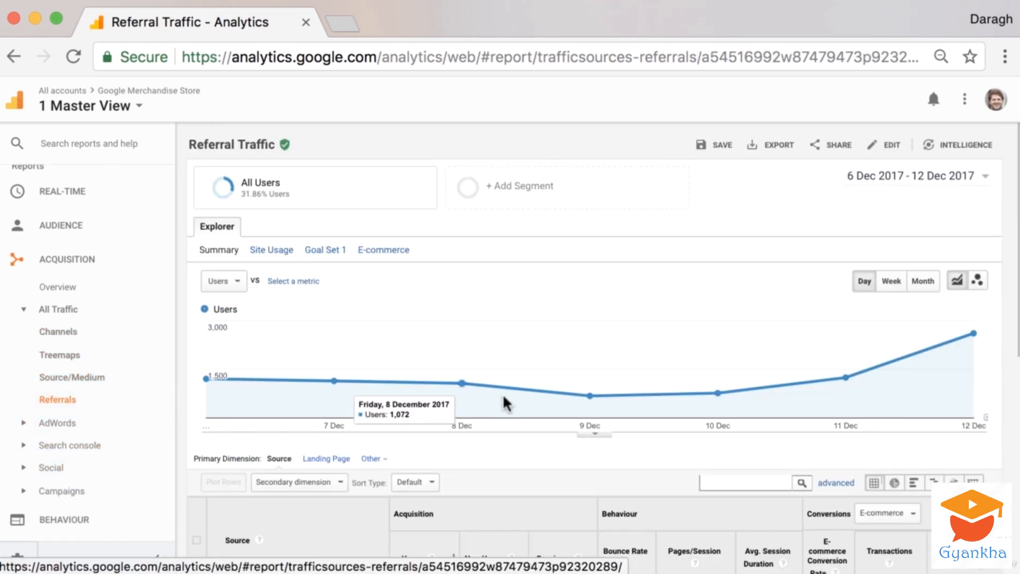
pyautogui.scroll(-10, 503, 394)
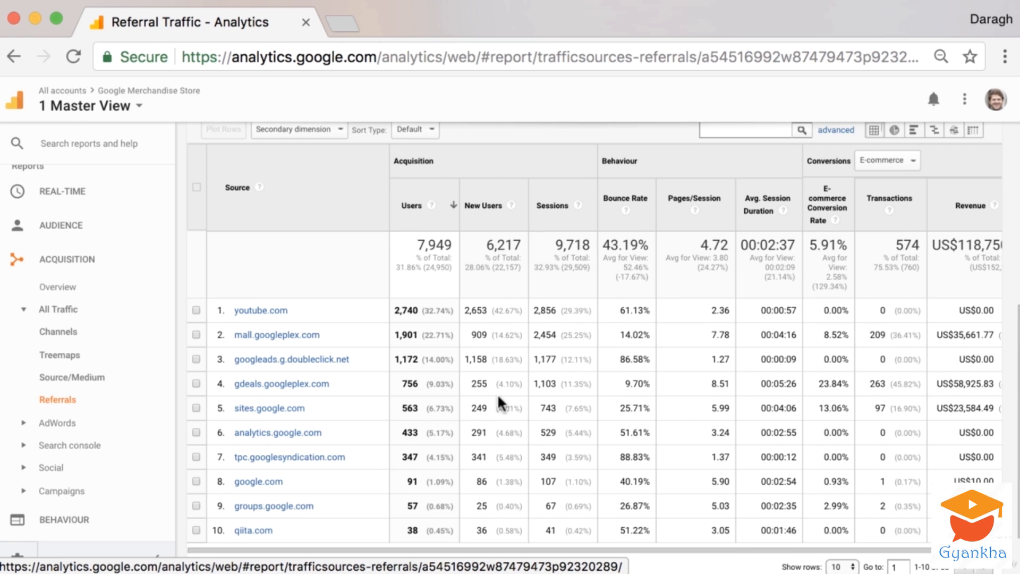
pyautogui.click(261, 314)
pyautogui.scroll(-5, 351, 332)
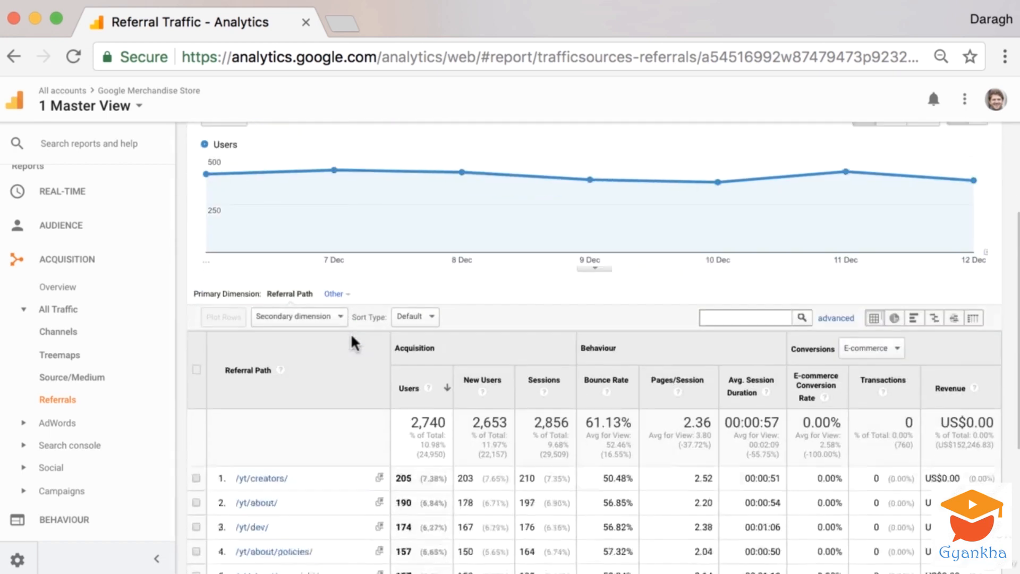
pyautogui.scroll(-4, 349, 343)
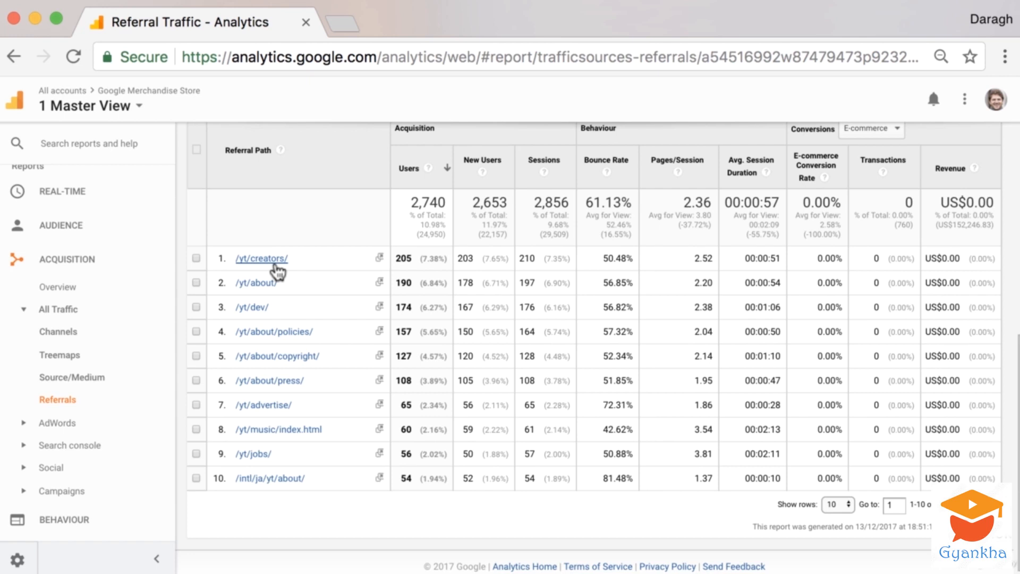
pyautogui.scroll(-1, 275, 266)
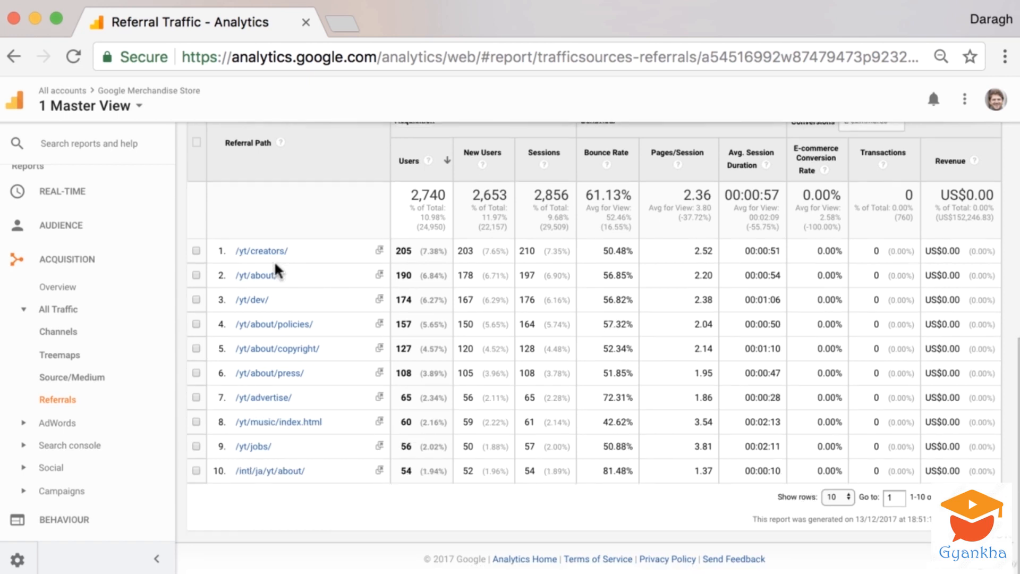
pyautogui.scroll(-1, 292, 325)
pyautogui.scroll(3, 292, 322)
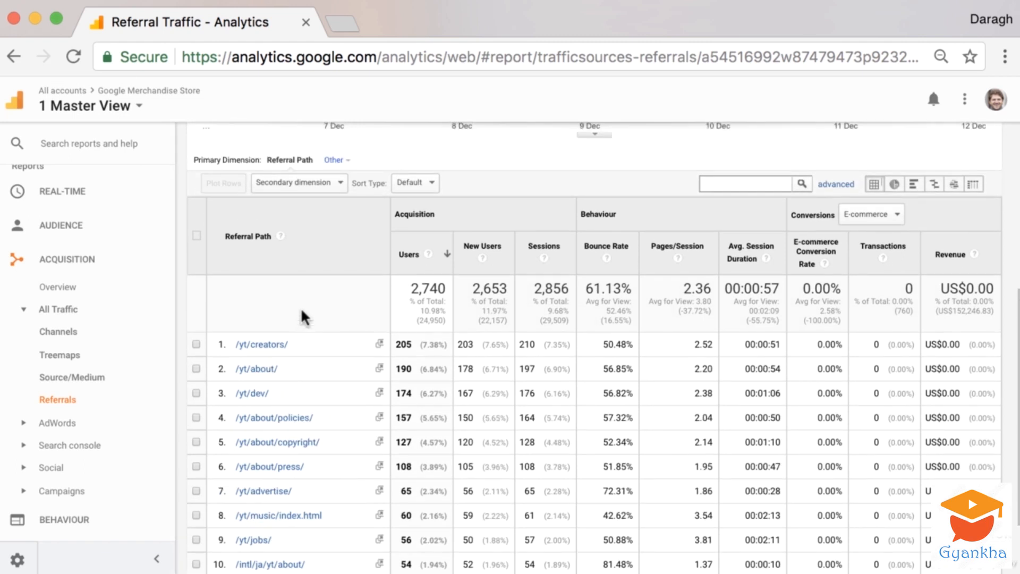
# Add Landing Page as a secondary dimension to the referral path table.
pyautogui.click(341, 184)
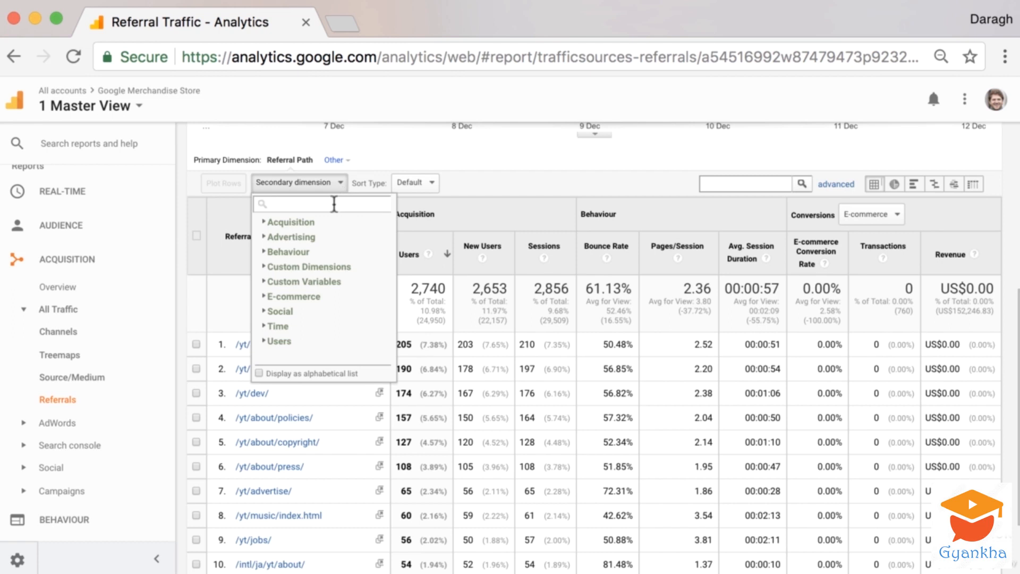
pyautogui.write('landing')
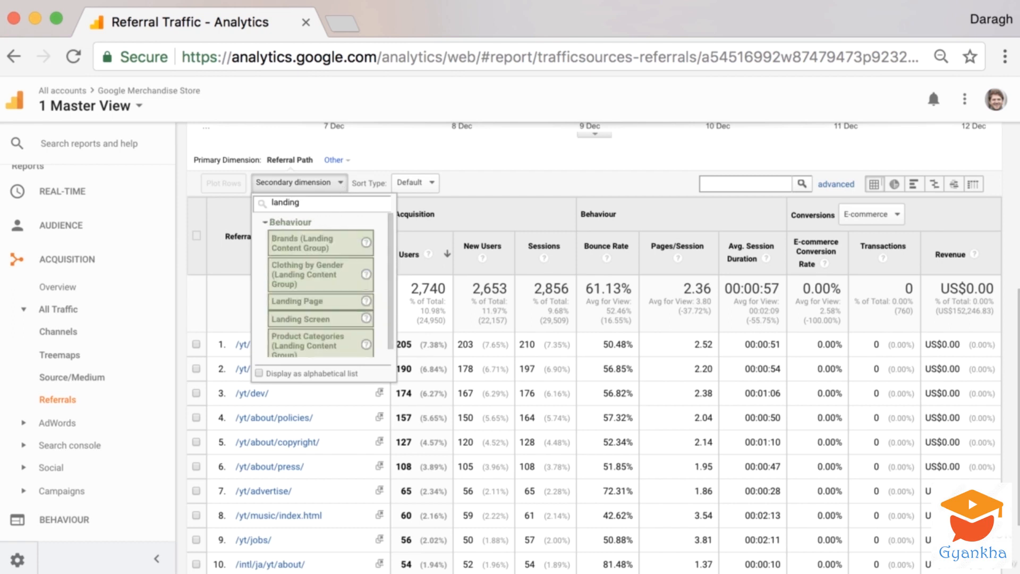
pyautogui.click(347, 301)
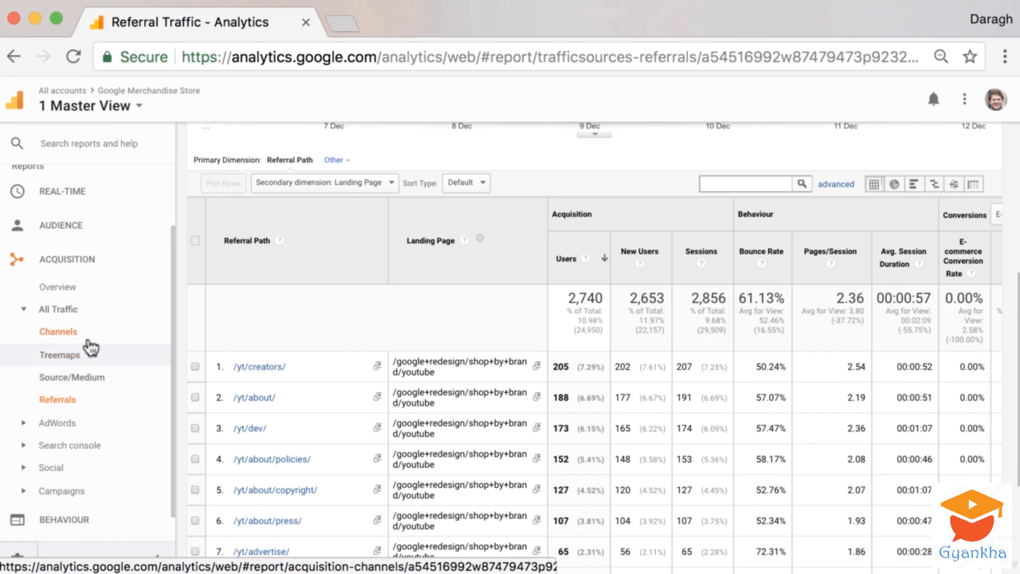
# Open the Acquisition Overview and review the channel breakdown table.
pyautogui.click(80, 295)
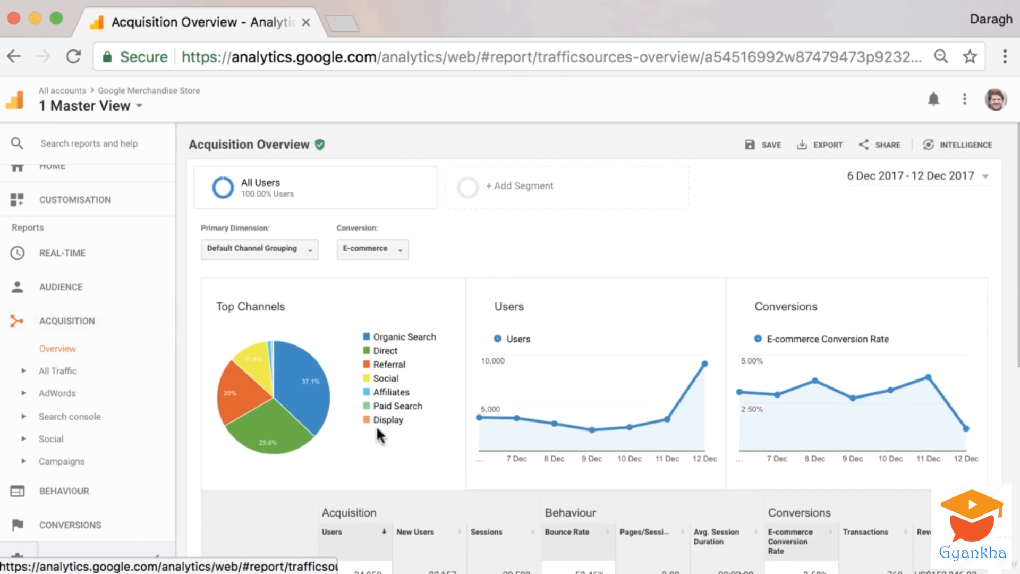
pyautogui.scroll(-3, 376, 425)
pyautogui.scroll(-2, 380, 436)
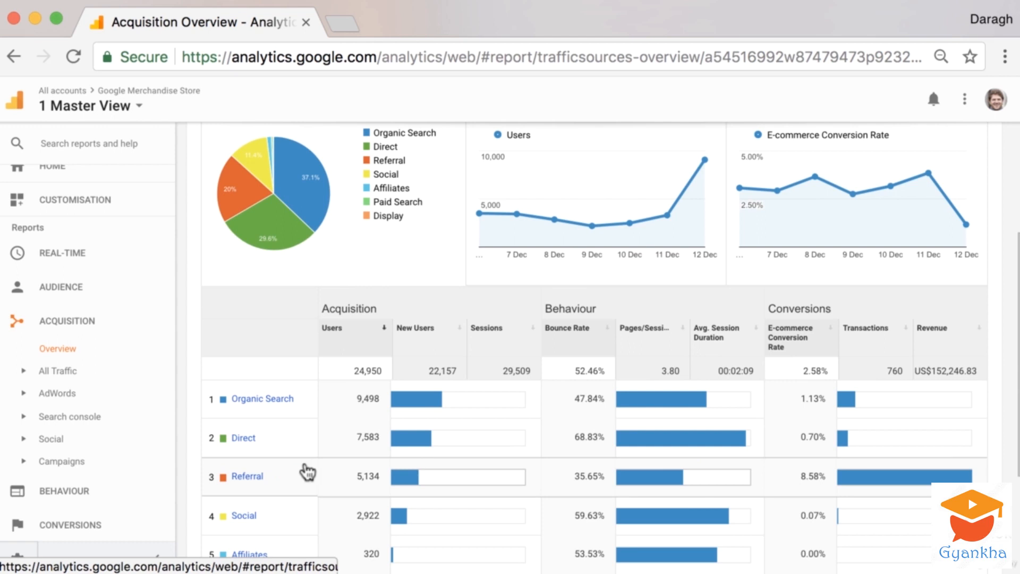
pyautogui.scroll(-1, 317, 484)
pyautogui.scroll(-2, 317, 484)
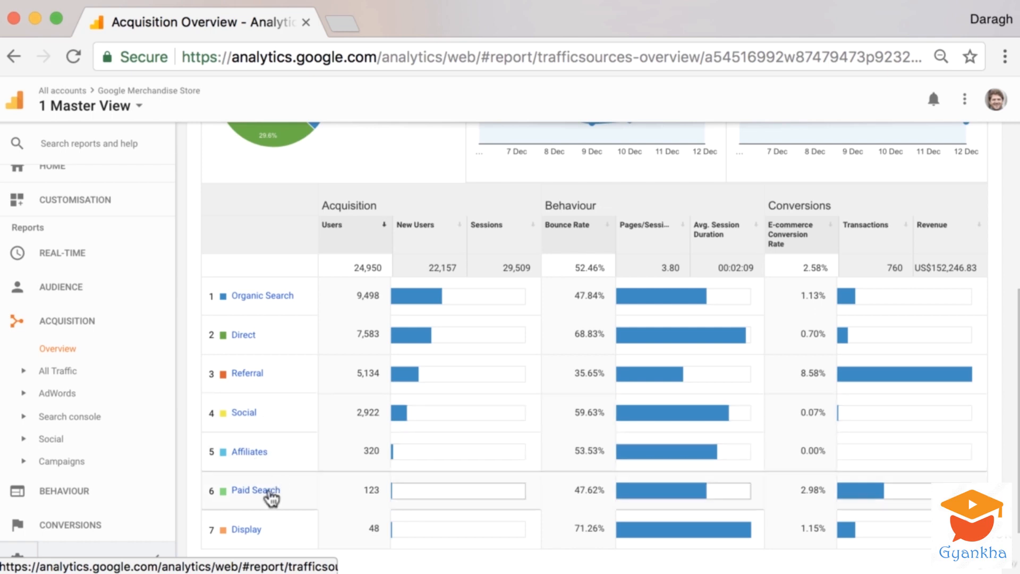
# Examine the Top Channels pie chart and its channel shares in the Acquisition Overview.
pyautogui.scroll(-1, 266, 505)
pyautogui.scroll(1, 263, 500)
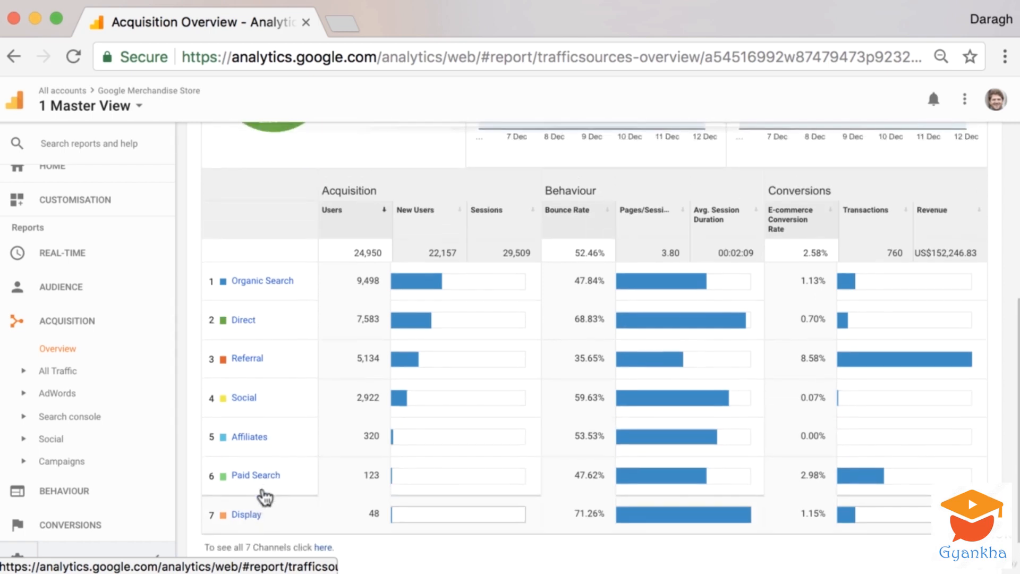
pyautogui.scroll(5, 321, 290)
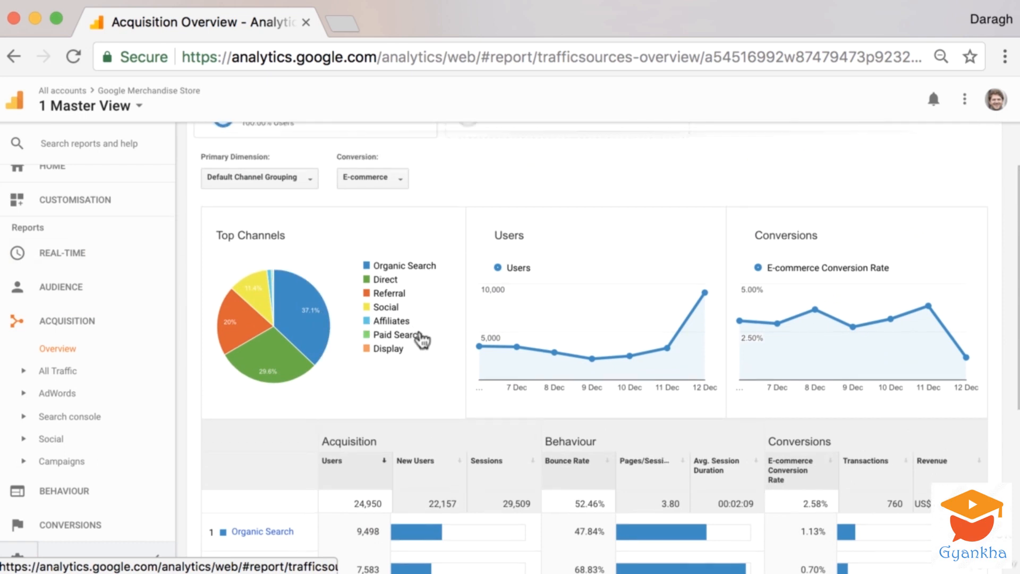
pyautogui.scroll(2, 419, 338)
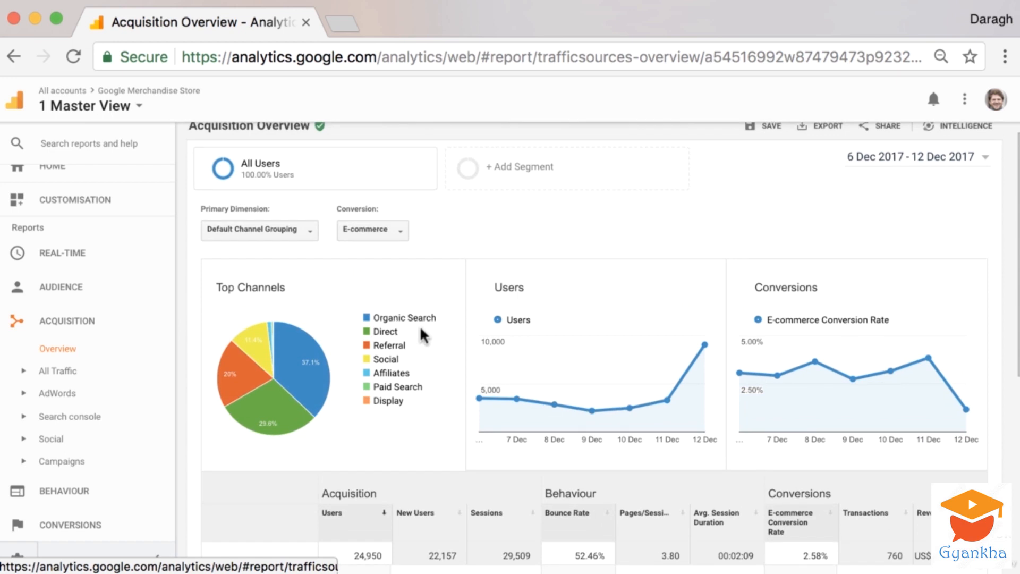
pyautogui.moveTo(321, 368)
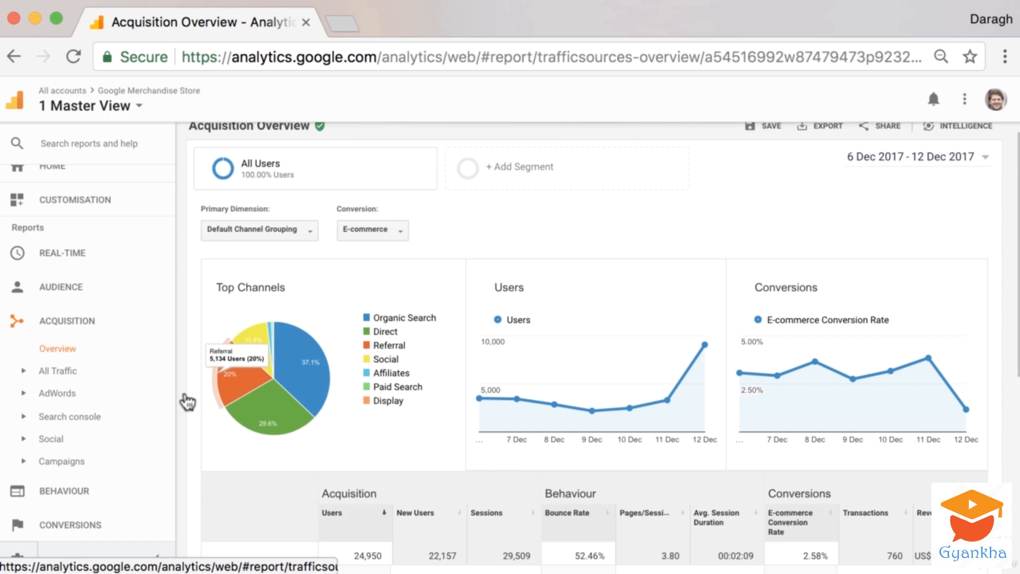
# Open the Source/Medium report under All Traffic and review its source/medium table.
pyautogui.scroll(-1, 80, 372)
pyautogui.click(24, 311)
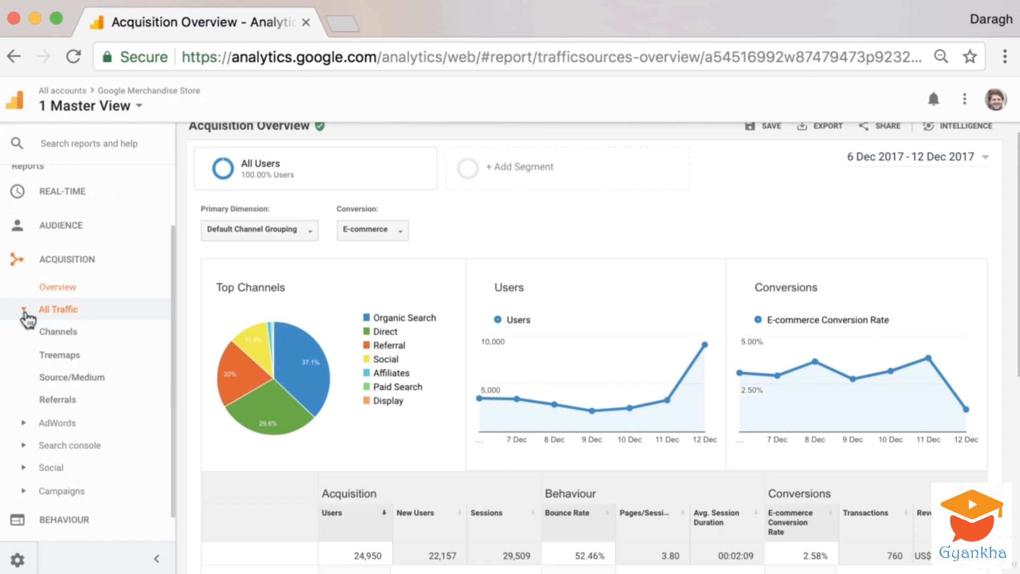
pyautogui.click(100, 385)
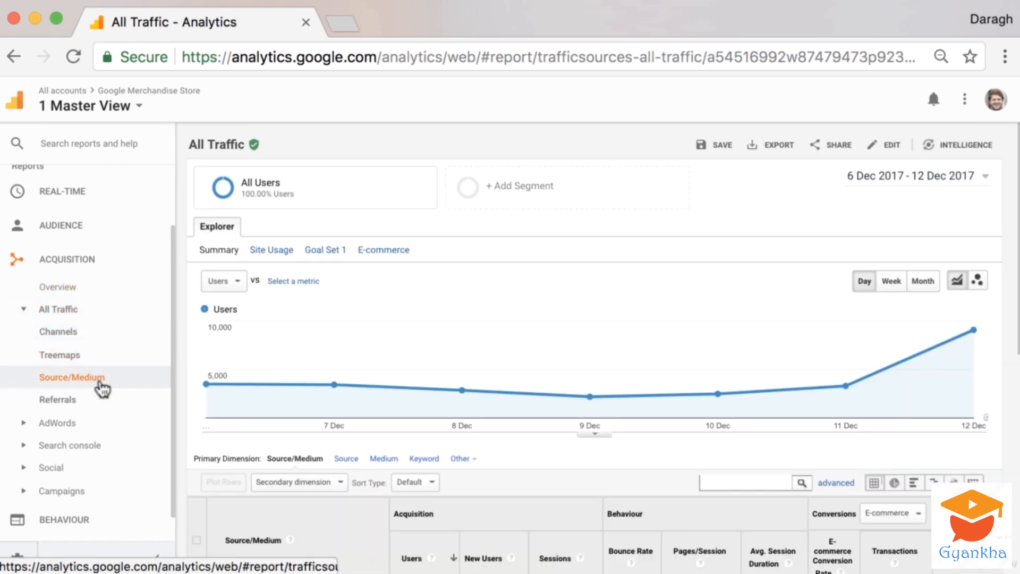
pyautogui.scroll(-1, 652, 440)
pyautogui.scroll(-5, 652, 440)
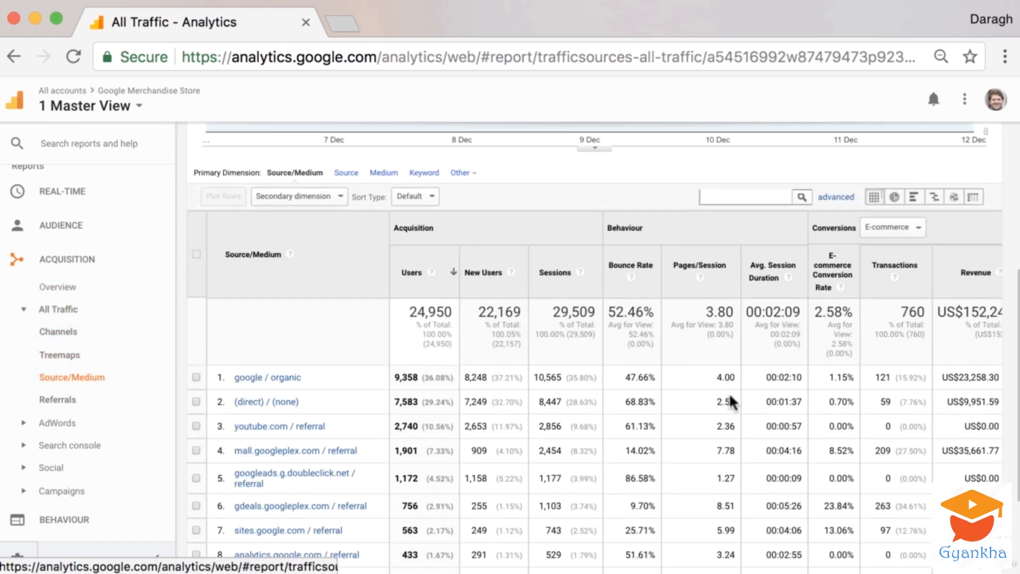
# Switch the Source/Medium table to the comparison view and open the list of metrics to compare against the site average.
pyautogui.click(935, 194)
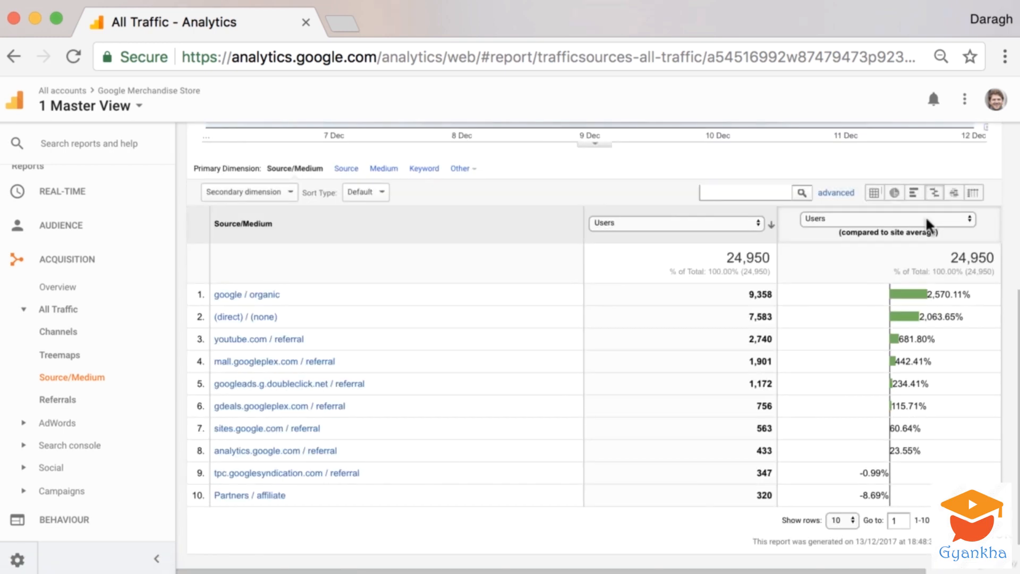
pyautogui.click(909, 223)
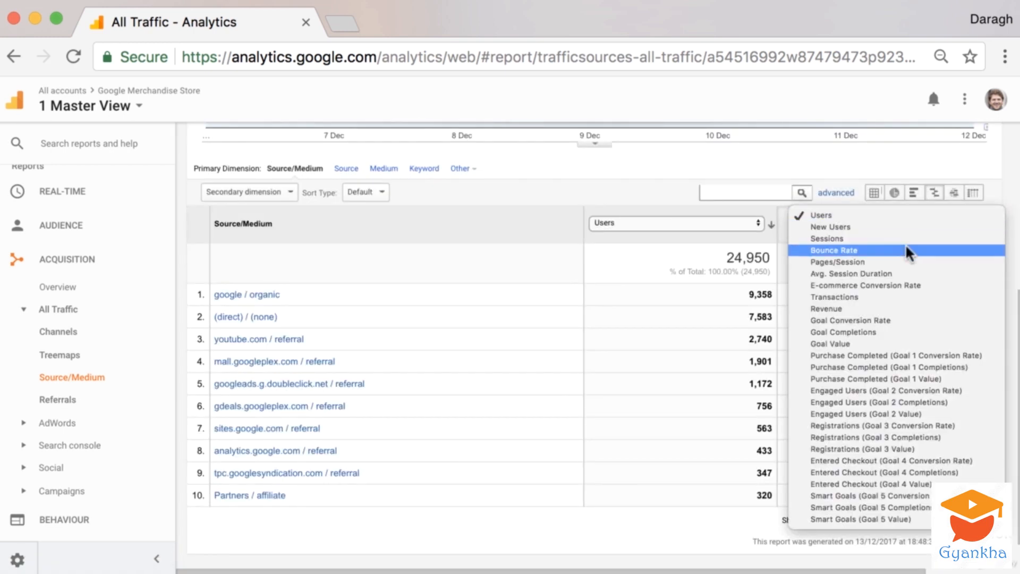